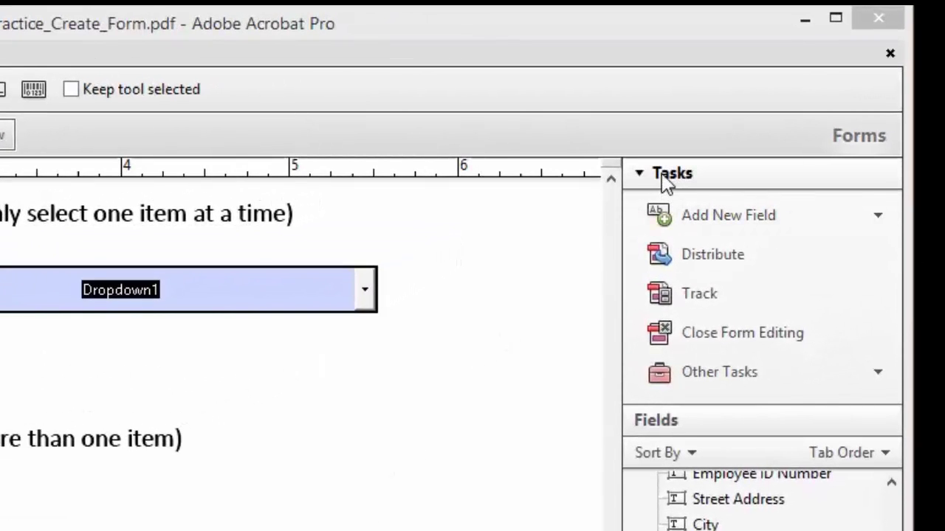
- Expand Add New Field in the Forms Tasks pane to show the available field types
{"action": "left_click", "coordinate": [763, 220]}
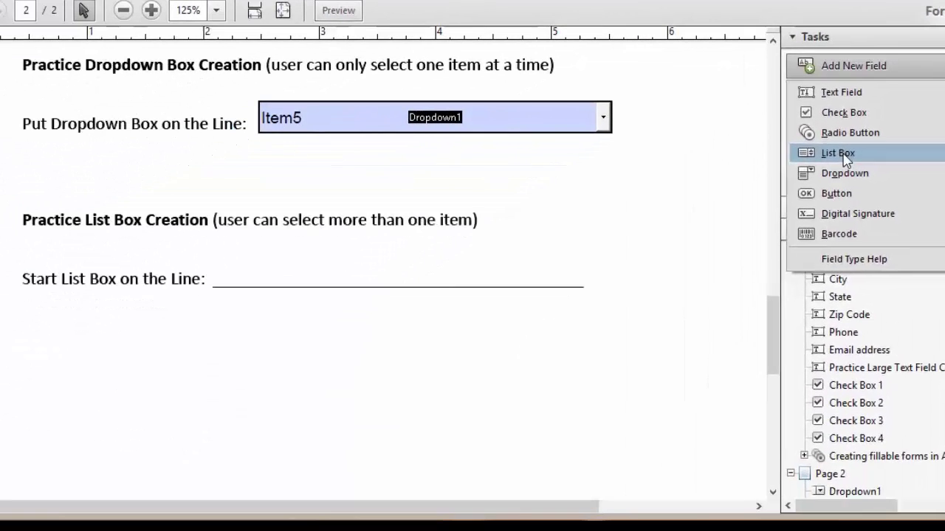
- Place a List Box field at the start of the list box practice line and widen it to span the line
{"action": "left_click", "coordinate": [713, 343]}
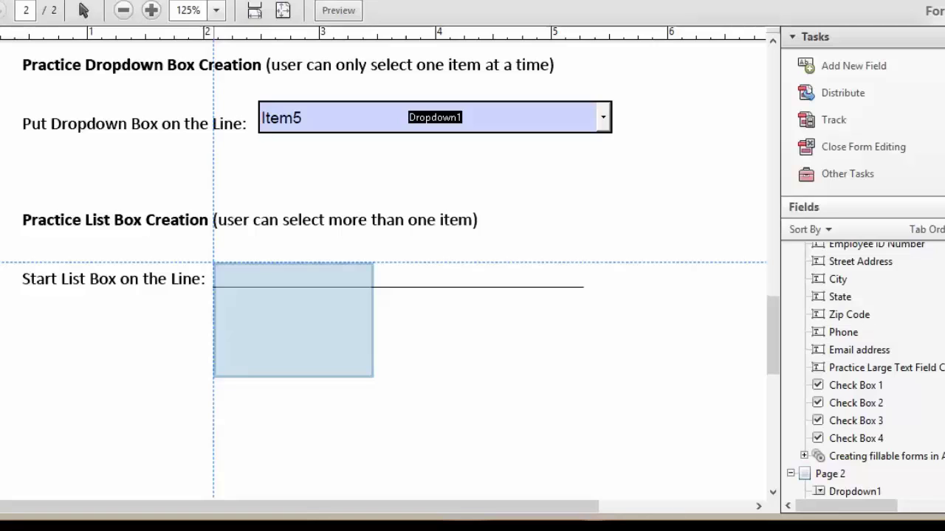
{"action": "left_click", "coordinate": [213, 263]}
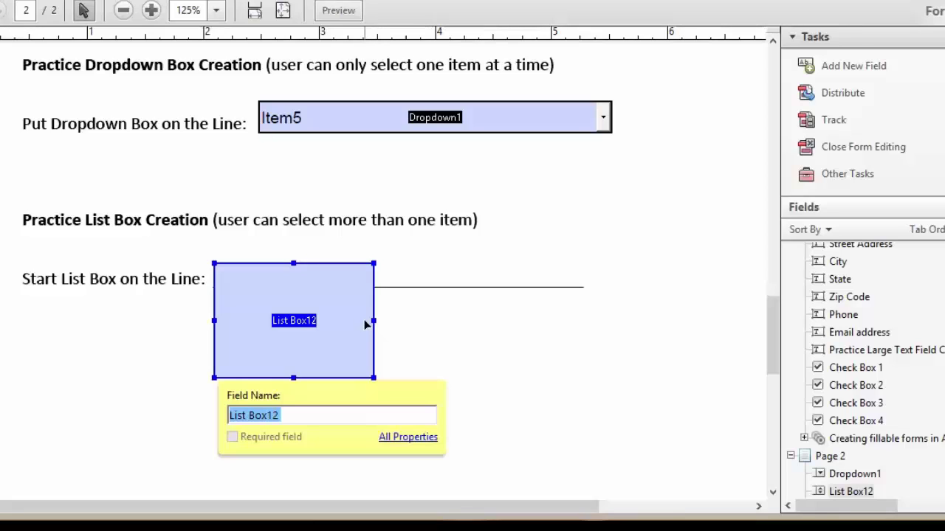
{"action": "left_click", "coordinate": [372, 320]}
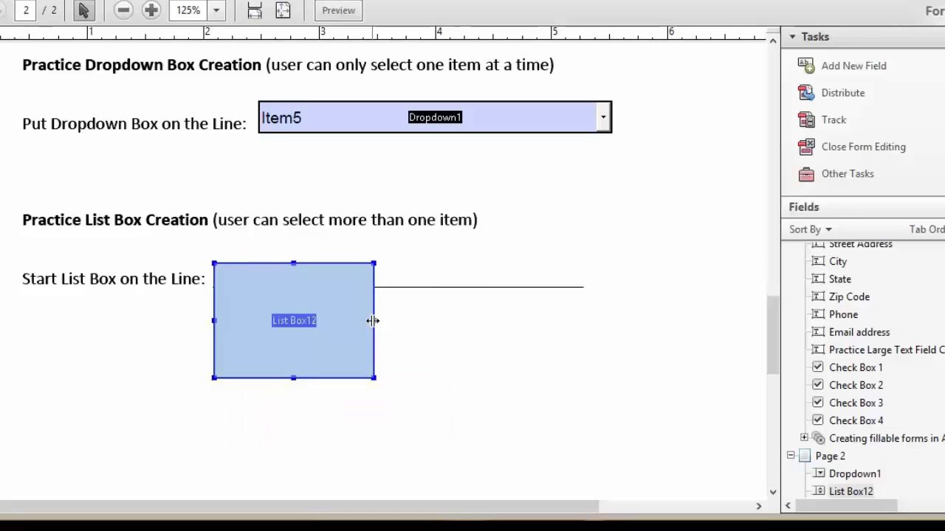
{"action": "left_click_drag", "start_coordinate": [373, 321], "coordinate": [583, 327]}
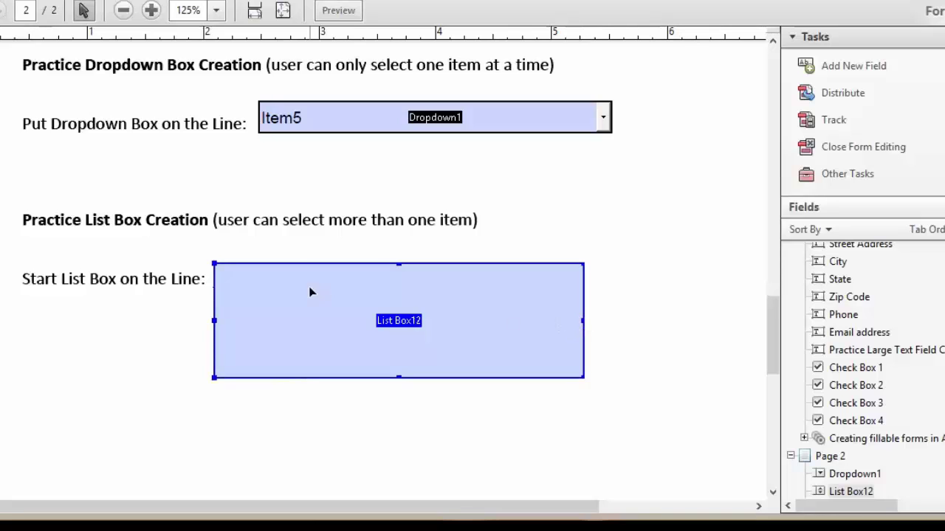
- Rename the list box to List Box1 and set its tooltip to 'Click on your selection(s)'
{"action": "right_click", "coordinate": [309, 311]}
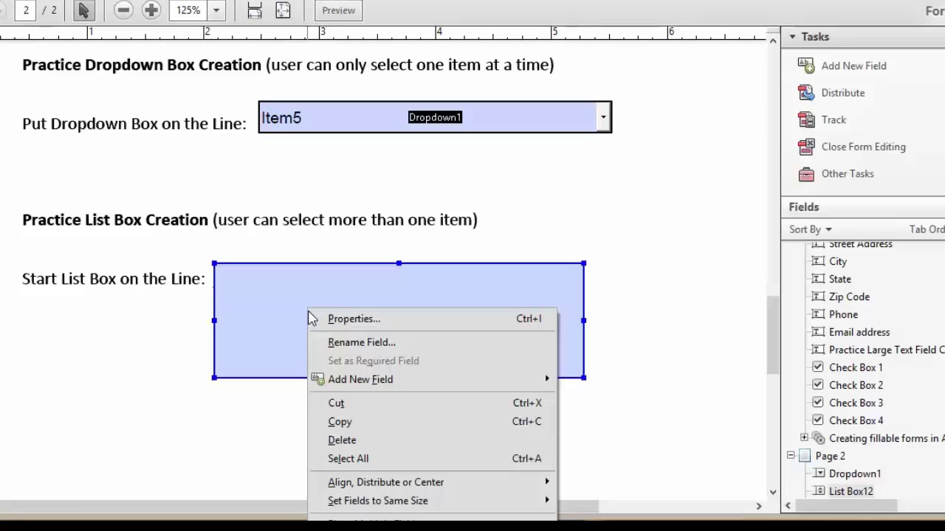
{"action": "left_click", "coordinate": [367, 323]}
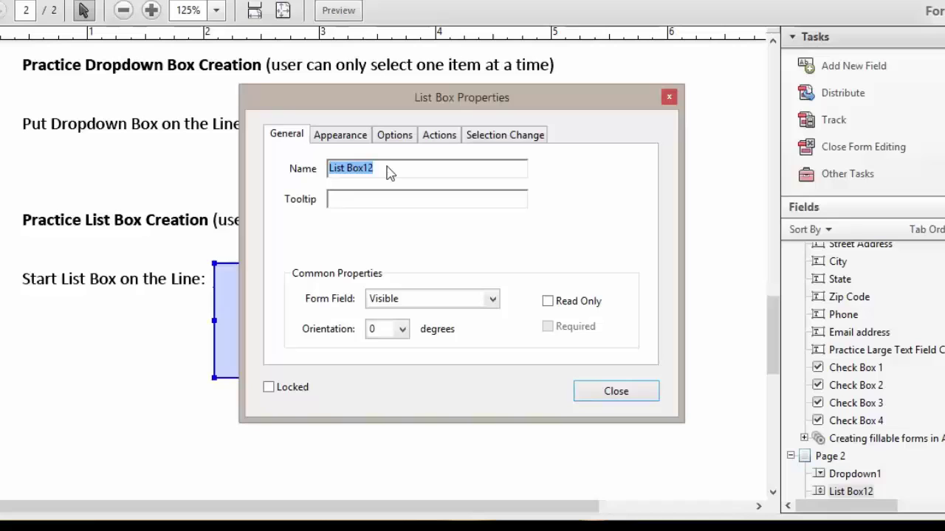
{"action": "left_click", "coordinate": [373, 168]}
{"action": "left_click_drag", "start_coordinate": [374, 168], "coordinate": [368, 169]}
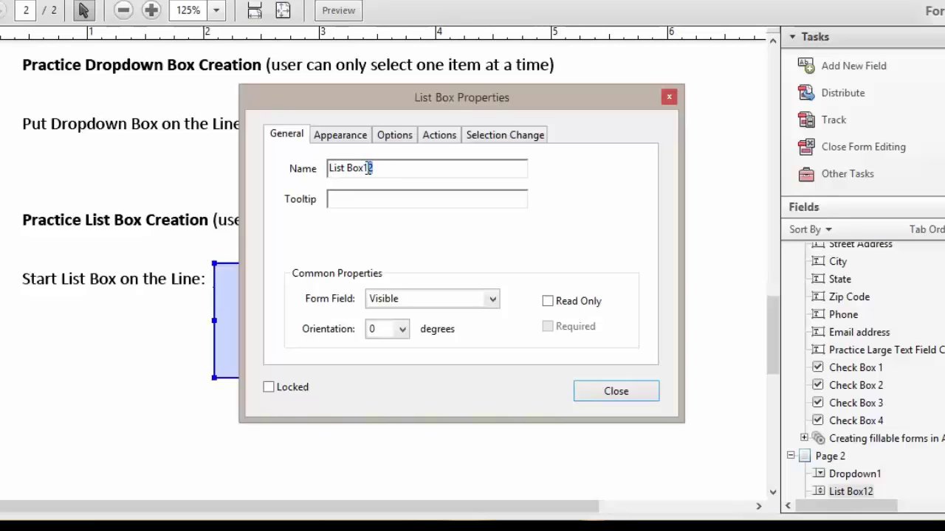
{"action": "key", "text": "BackSpace"}
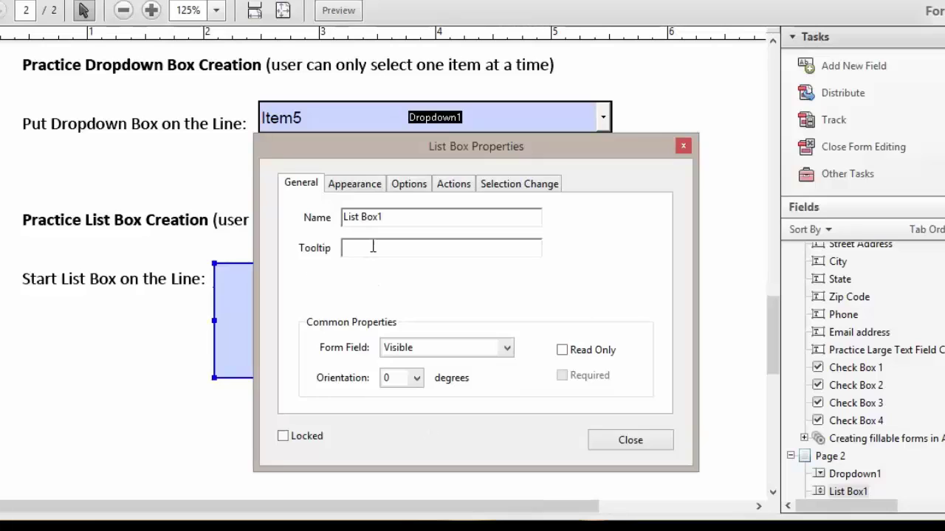
{"action": "type", "text": "Click on your selection(s)"}
- Set List Box1's font size to 10 on the Appearance tab
{"action": "left_click", "coordinate": [352, 186]}
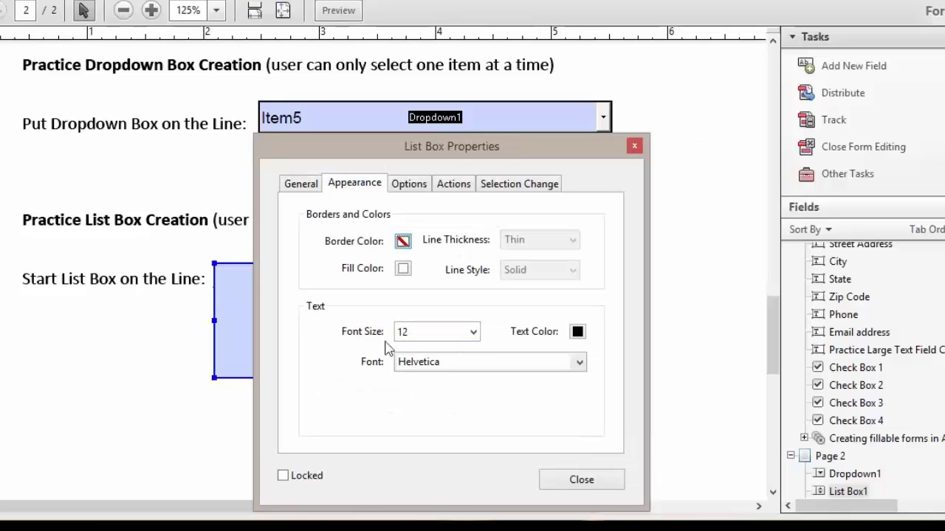
{"action": "left_click", "coordinate": [473, 332]}
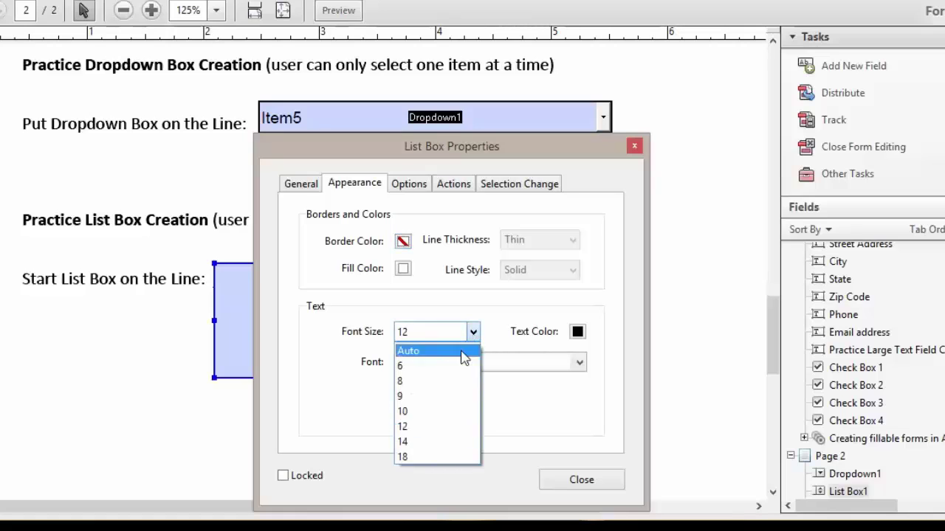
{"action": "left_click", "coordinate": [436, 418]}
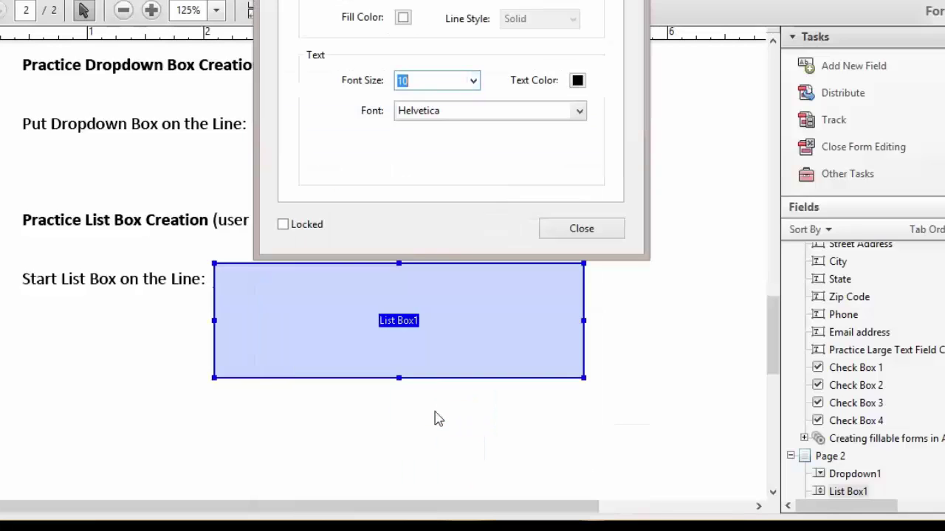
{"action": "left_click_drag", "start_coordinate": [491, 0], "coordinate": [489, 81]}
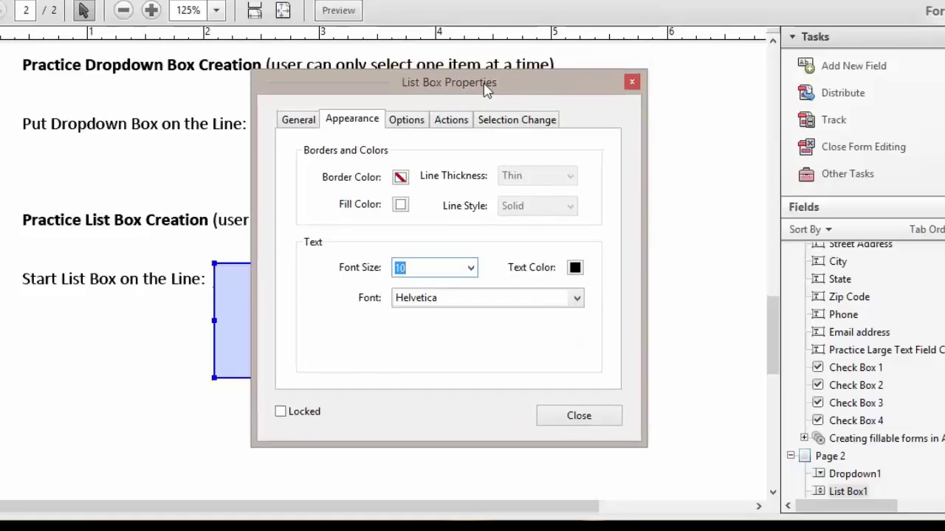
- On the Options tab, add list1 as an item and begin entering list2
{"action": "left_click", "coordinate": [415, 124]}
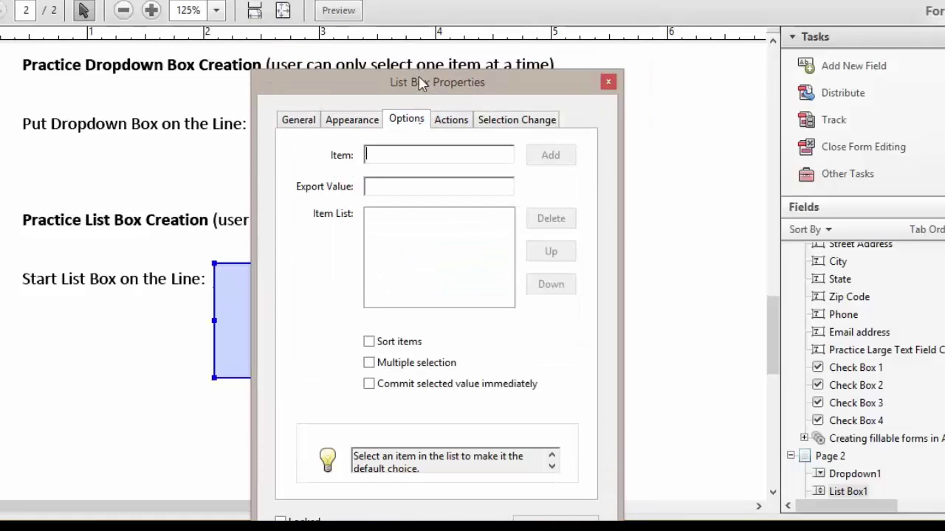
{"action": "left_click_drag", "start_coordinate": [421, 83], "coordinate": [418, 38]}
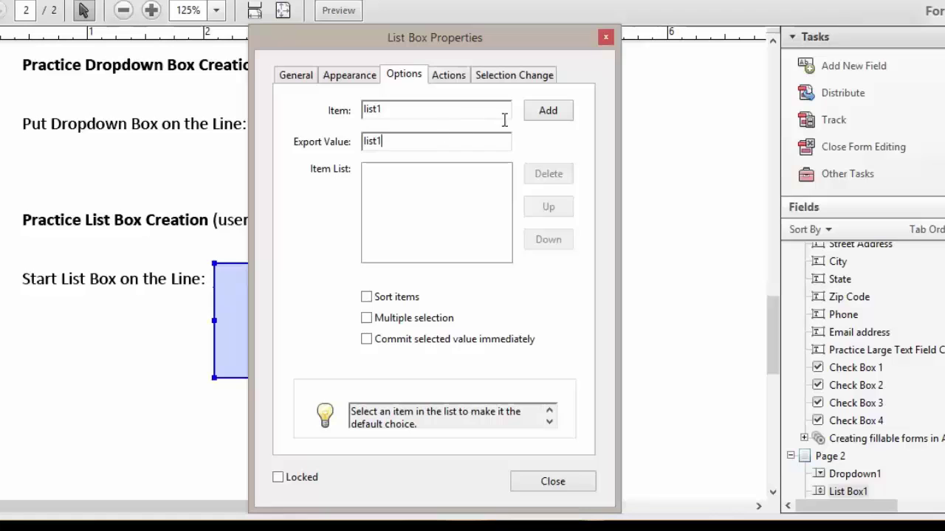
{"action": "left_click", "coordinate": [547, 112]}
{"action": "mouse_move", "coordinate": [477, 45]}
{"action": "left_mouse_down"}
{"action": "mouse_move", "coordinate": [822, 47]}
{"action": "mouse_move", "coordinate": [471, 50]}
{"action": "left_mouse_up"}
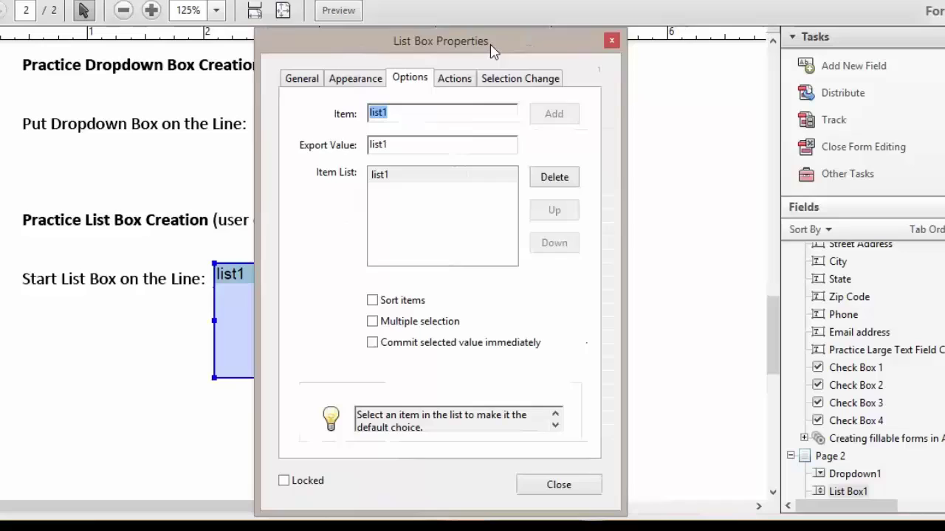
{"action": "left_click", "coordinate": [404, 116]}
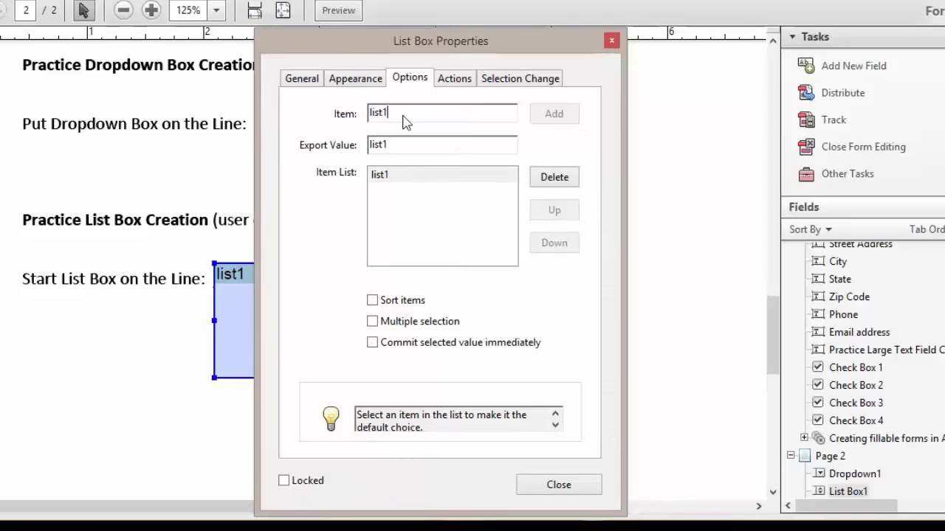
{"action": "key", "text": "BackSpace"}
{"action": "type", "text": "2"}
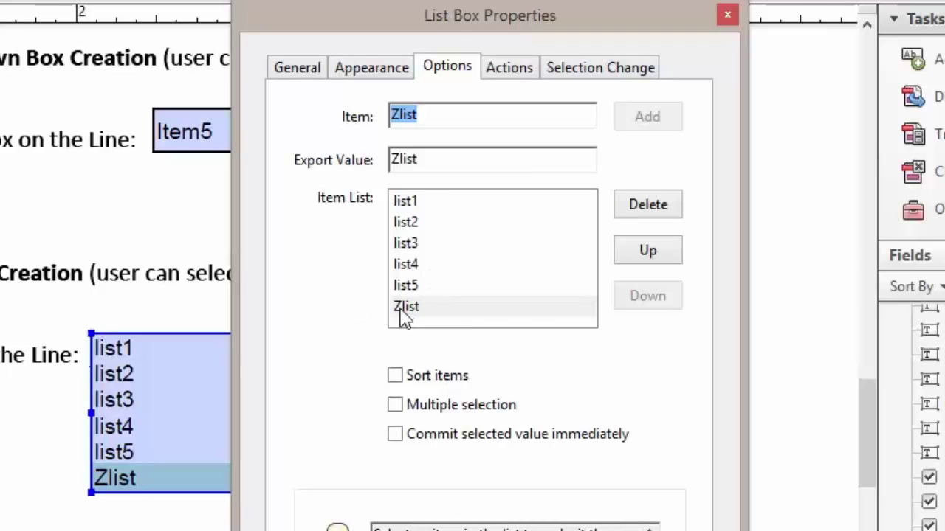
- Move Zlist from the bottom to the top of the item list, then down to third place
{"action": "left_click", "coordinate": [452, 315]}
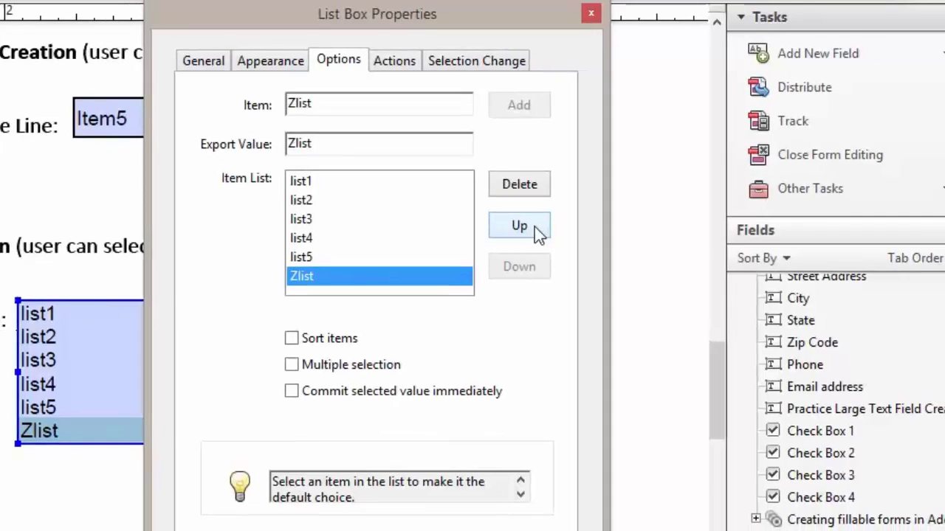
{"action": "left_click", "coordinate": [535, 226]}
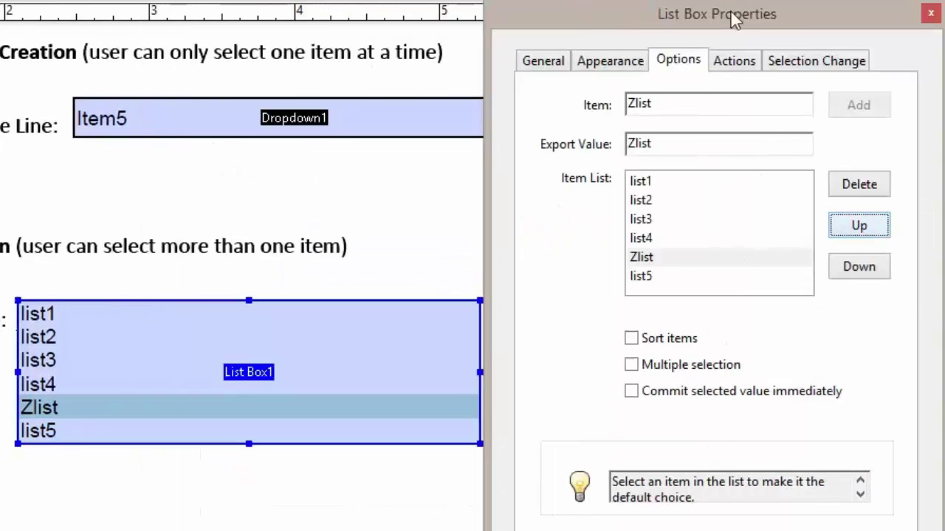
{"action": "left_click", "coordinate": [877, 230]}
{"action": "left_click", "coordinate": [875, 230]}
{"action": "left_click", "coordinate": [873, 231]}
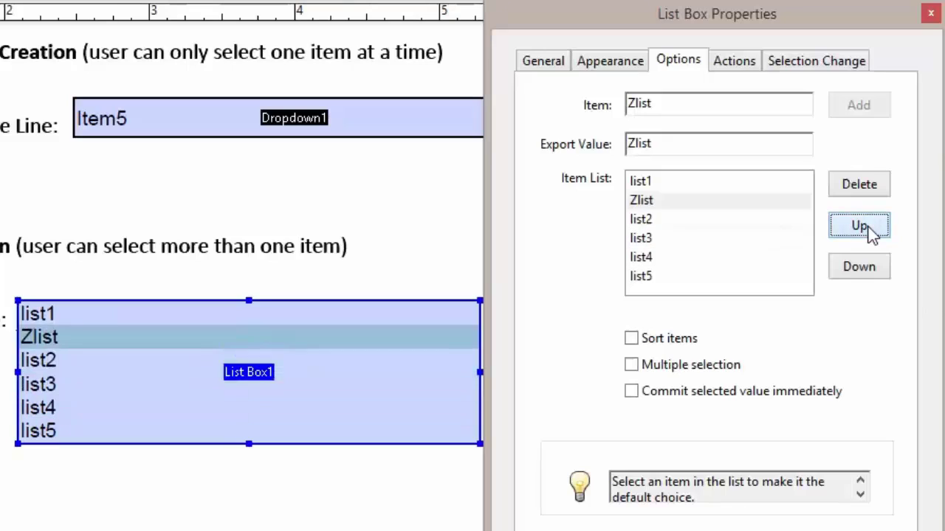
{"action": "left_click", "coordinate": [871, 231]}
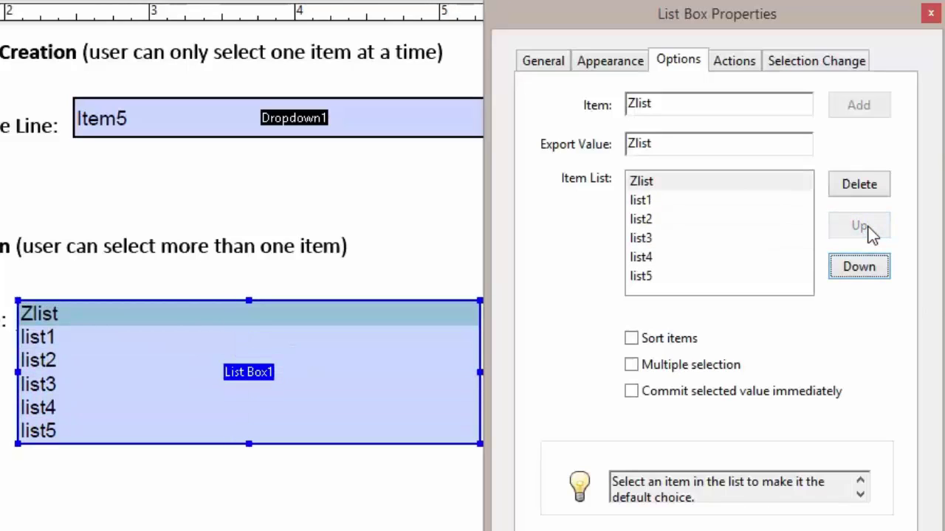
{"action": "left_click", "coordinate": [680, 181]}
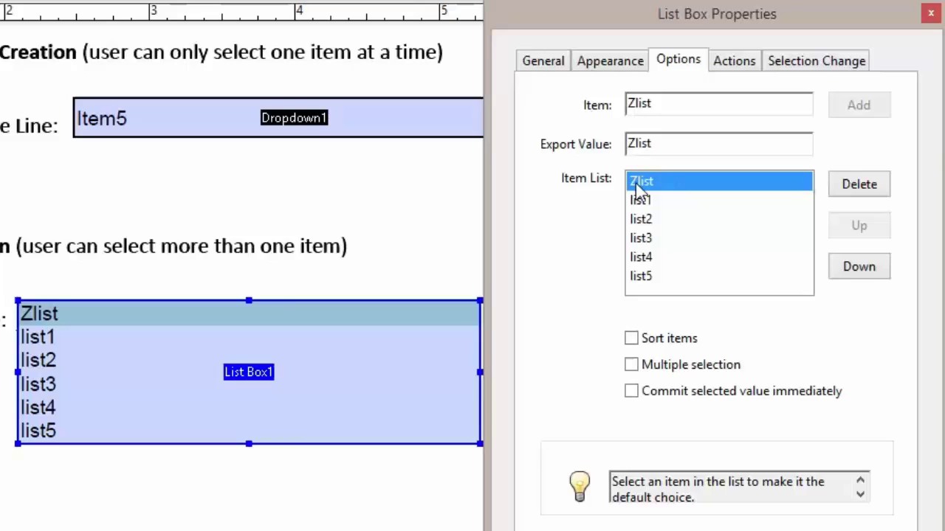
{"action": "left_click", "coordinate": [872, 271]}
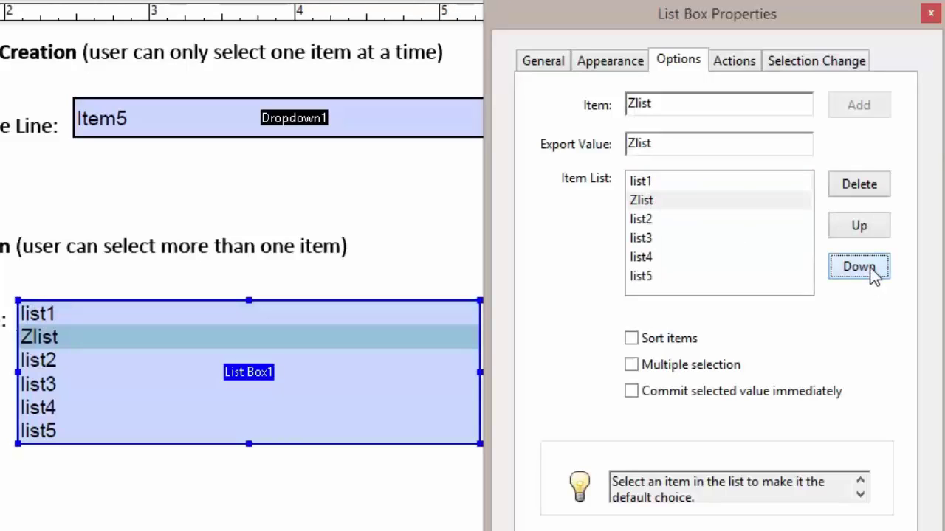
{"action": "left_click", "coordinate": [872, 271]}
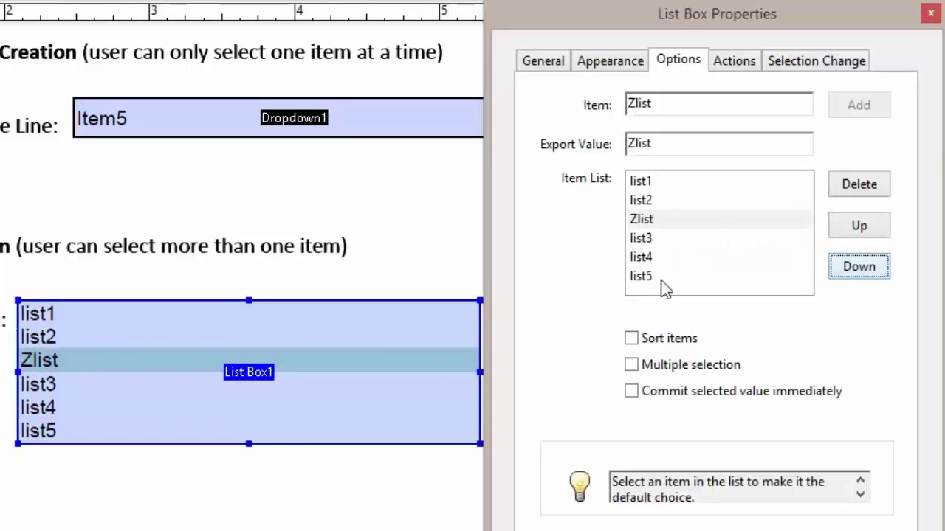
- Turn on Sort items and Multiple selection for List Box1 and close its properties
{"action": "left_click", "coordinate": [673, 339]}
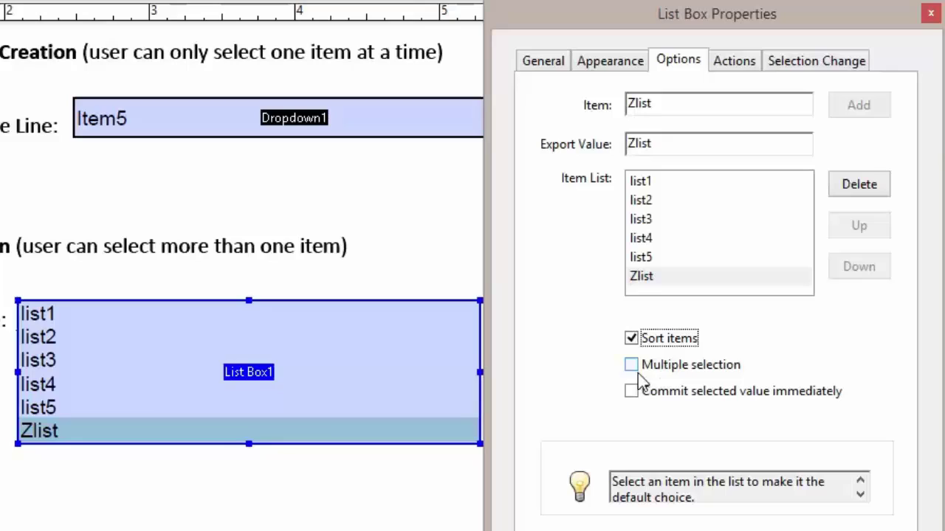
{"action": "left_click", "coordinate": [633, 366]}
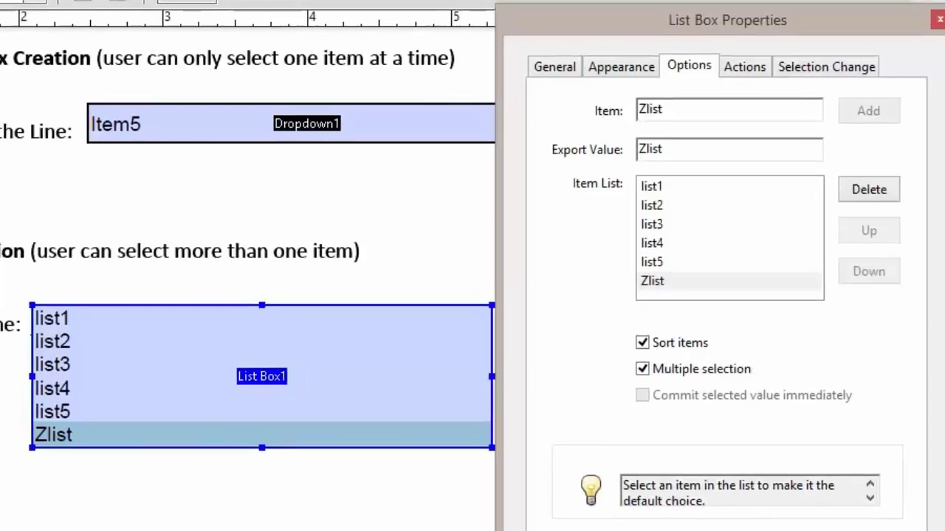
{"action": "key", "text": "Return"}
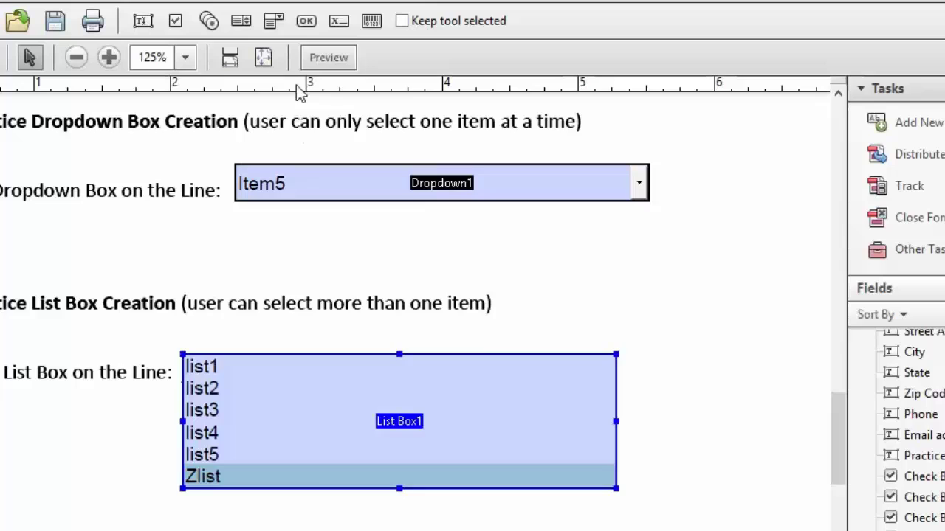
- In Preview, select list1, list4 and list3 together in List Box1 and set the dropdown to Item3
{"action": "left_click", "coordinate": [329, 61]}
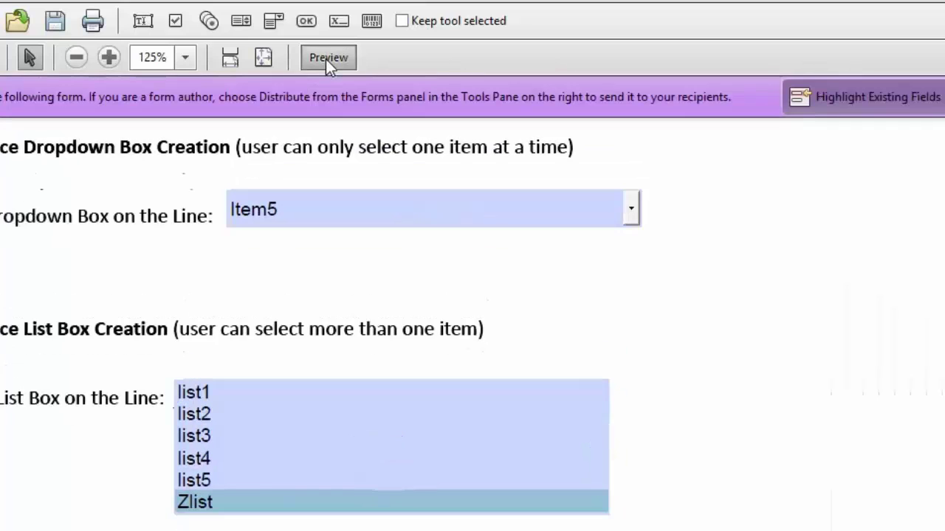
{"action": "left_click", "coordinate": [194, 413]}
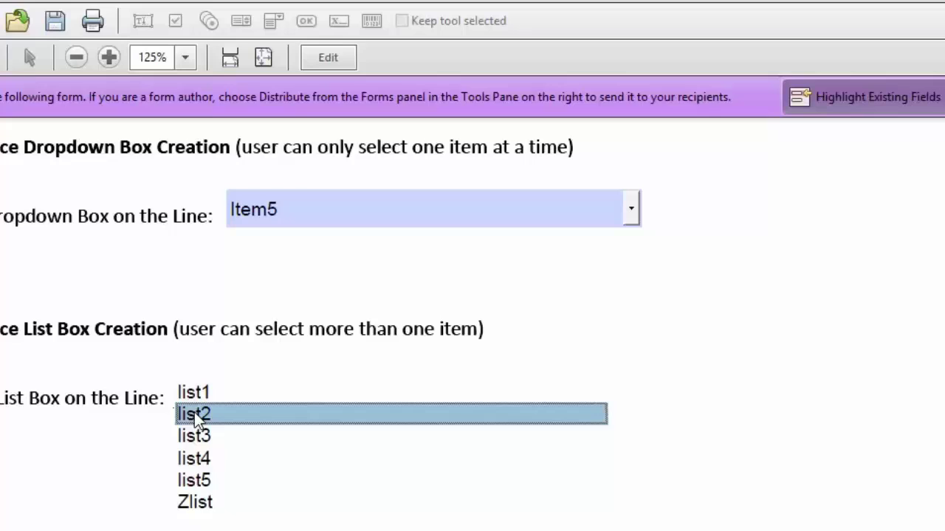
{"action": "left_click", "coordinate": [203, 458]}
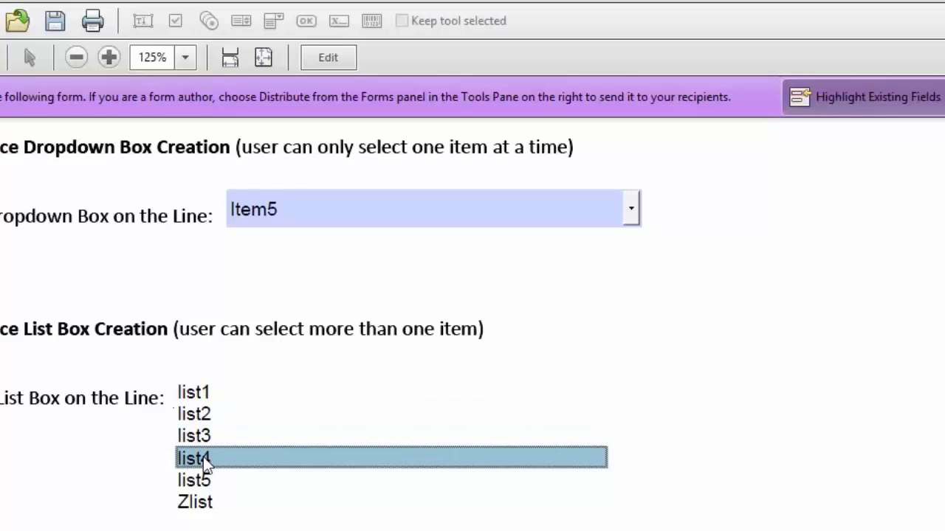
{"action": "left_click", "coordinate": [204, 415]}
{"action": "left_click", "coordinate": [201, 392]}
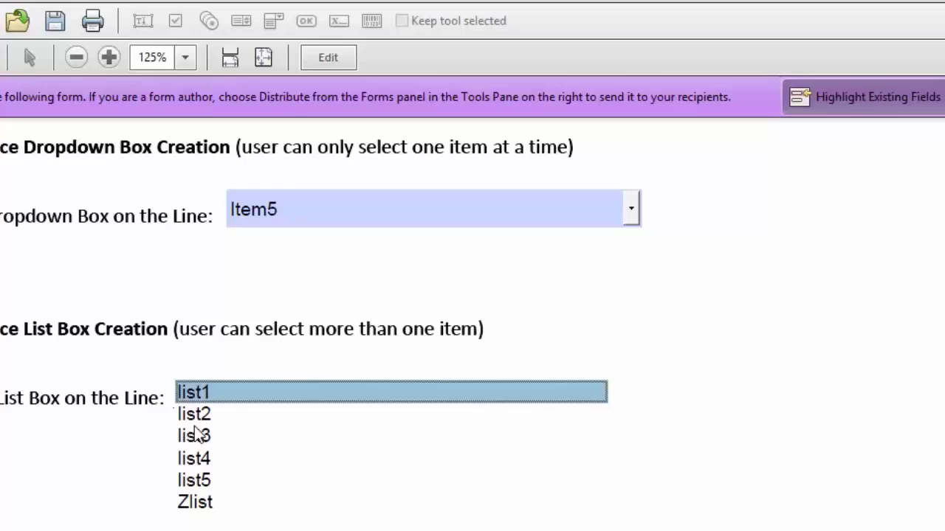
{"action": "left_click", "coordinate": [200, 457], "text": "ctrl"}
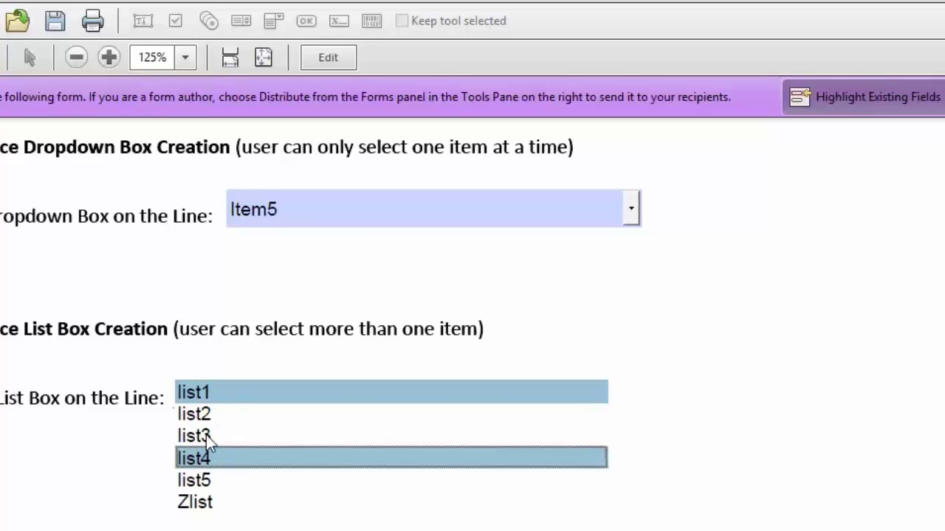
{"action": "left_click", "coordinate": [206, 435], "text": "ctrl"}
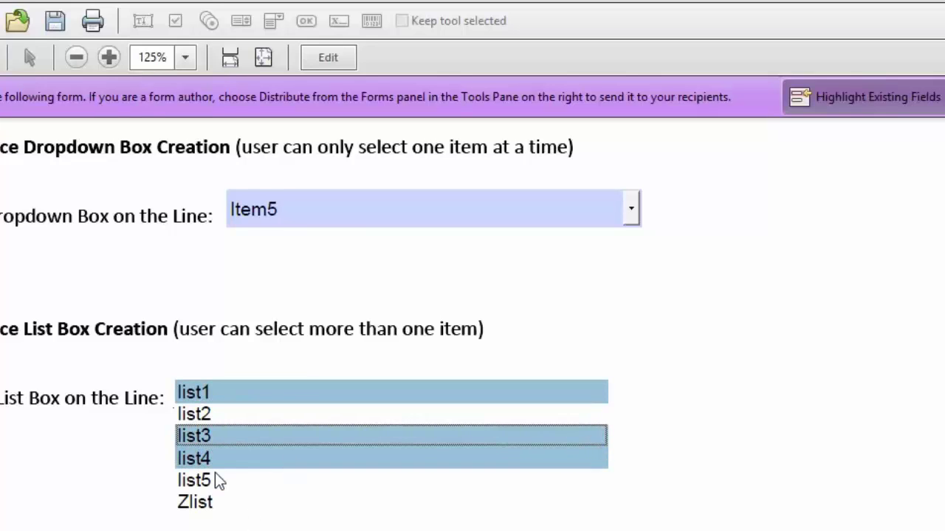
{"action": "left_click", "coordinate": [633, 212]}
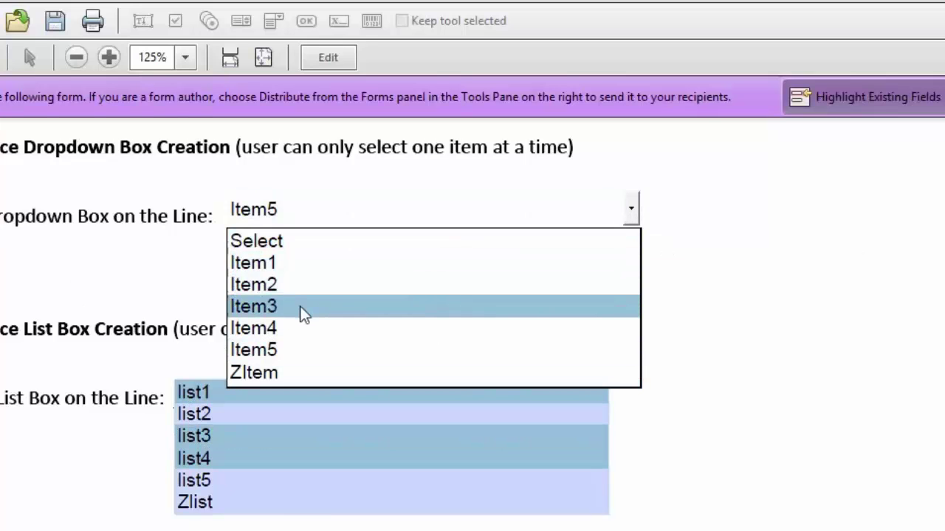
{"action": "left_click", "coordinate": [300, 305]}
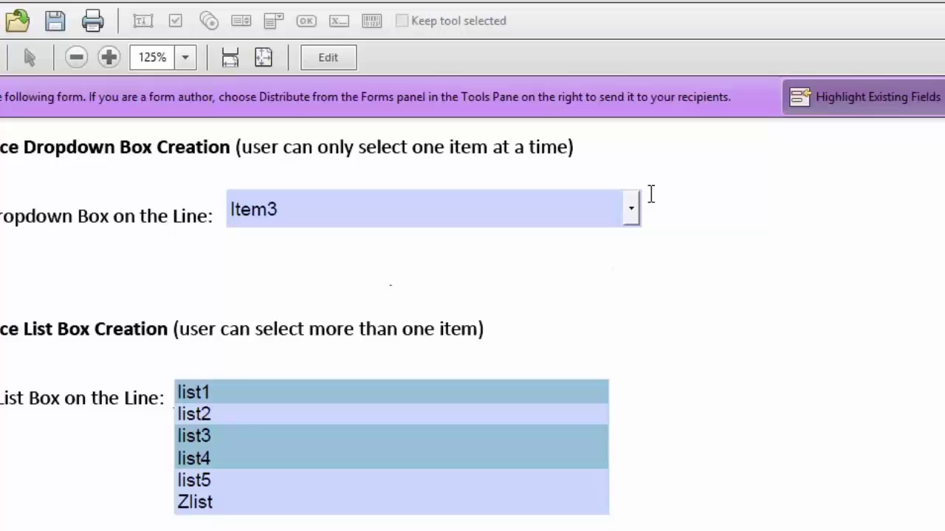